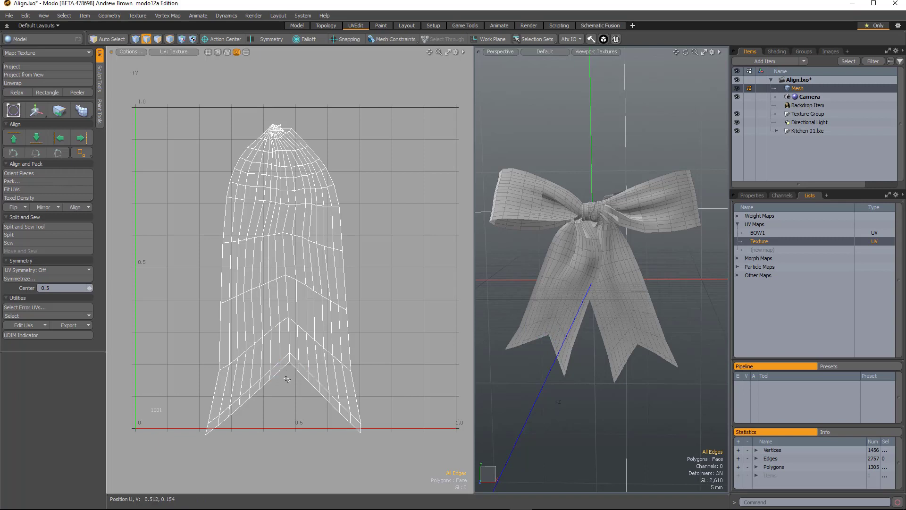
Step: Try aligning the edge path along the ribbon tail's left outline to a straight left-hand line in the UV map, and undo it
{"action": "scroll", "coordinate": [283, 375], "scroll_direction": "up", "scroll_amount": 2}
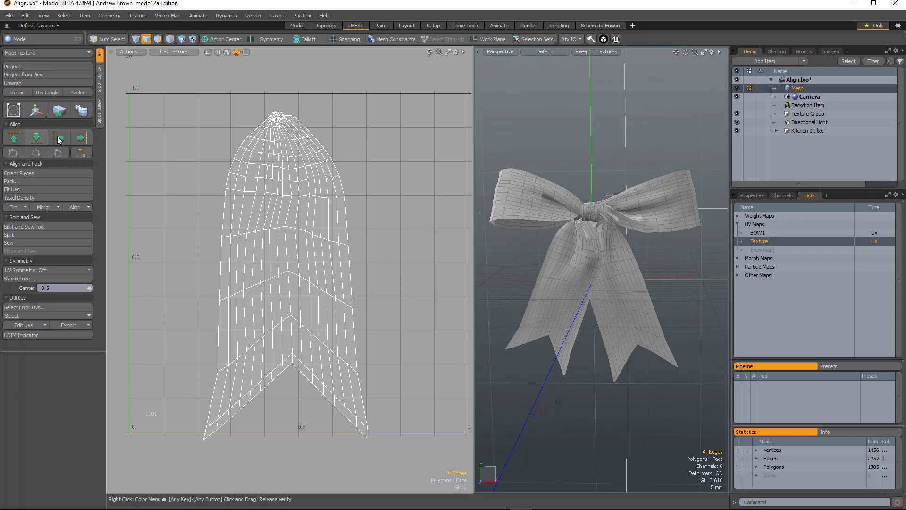
{"action": "left_click_drag", "start_coordinate": [203, 434], "coordinate": [210, 405]}
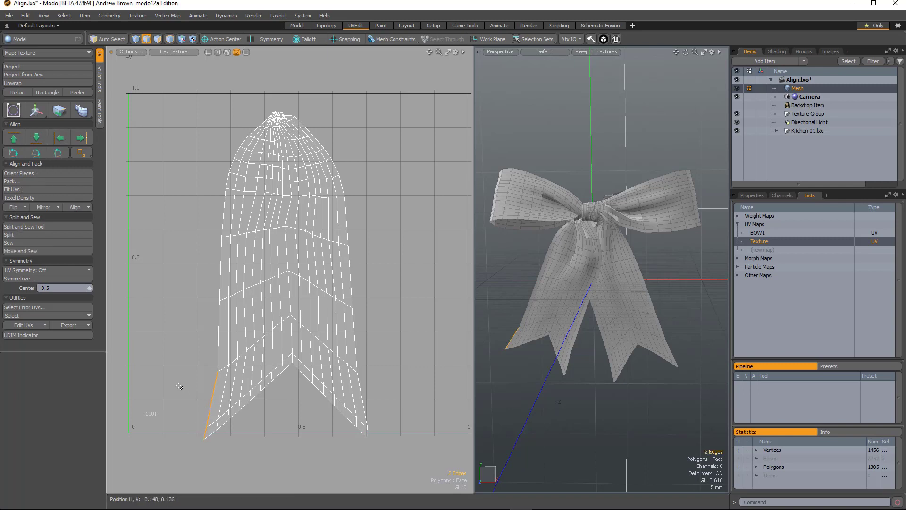
{"action": "key", "text": "Up"}
{"action": "key", "text": "Up"}
{"action": "key", "text": "Up"}
{"action": "key", "text": "Up"}
{"action": "key", "text": "Up"}
{"action": "key", "text": "Up"}
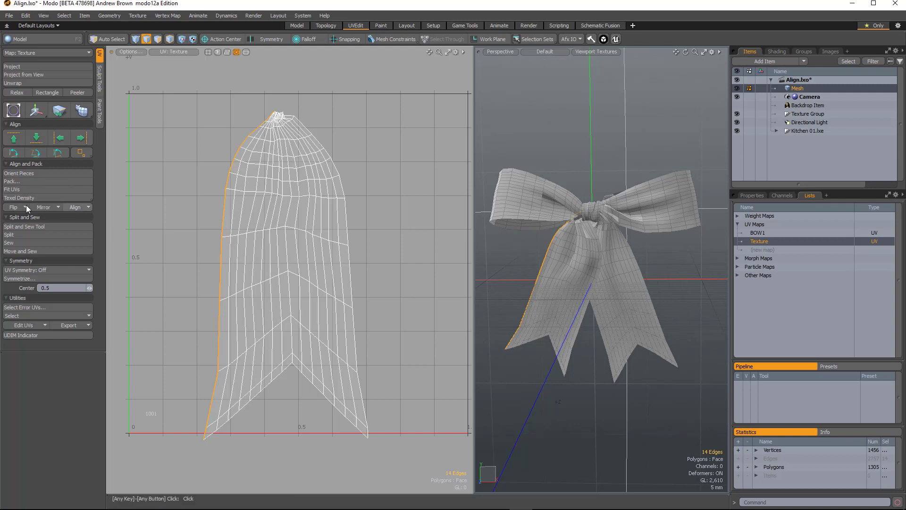
{"action": "left_click", "coordinate": [61, 152]}
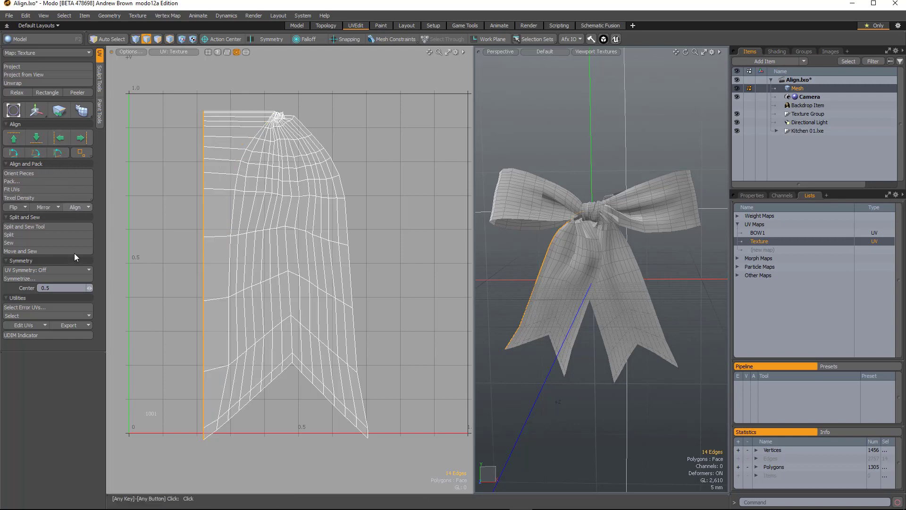
{"action": "key", "text": "ctrl+z"}
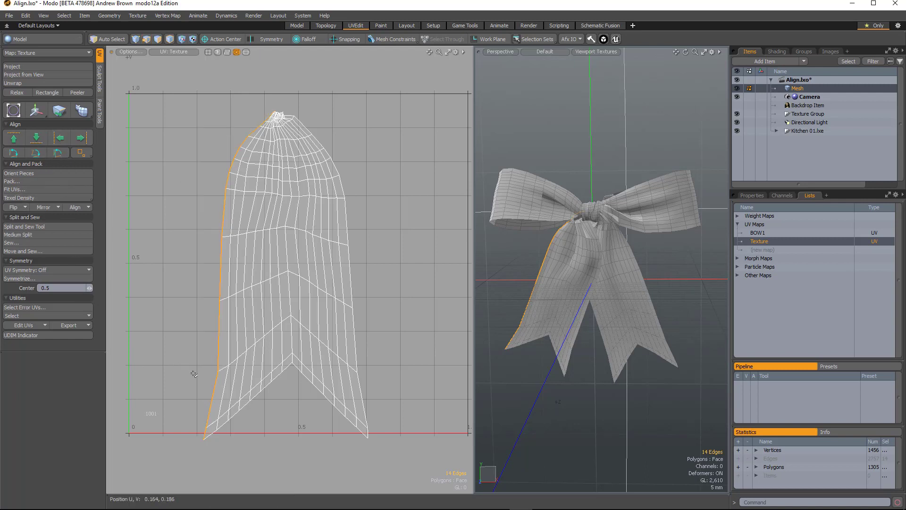
Step: Select the lengthwise edge loops across the left half of the ribbon tail's UV island, including the full outer edge
{"action": "mouse_move", "coordinate": [222, 384]}
{"action": "left_mouse_down"}
{"action": "mouse_move", "coordinate": [278, 341]}
{"action": "mouse_move", "coordinate": [213, 393]}
{"action": "left_mouse_up"}
{"action": "left_click", "coordinate": [214, 393], "text": "ctrl"}
{"action": "key", "text": "l"}
{"action": "left_click_drag", "start_coordinate": [203, 432], "coordinate": [209, 416], "text": "shift"}
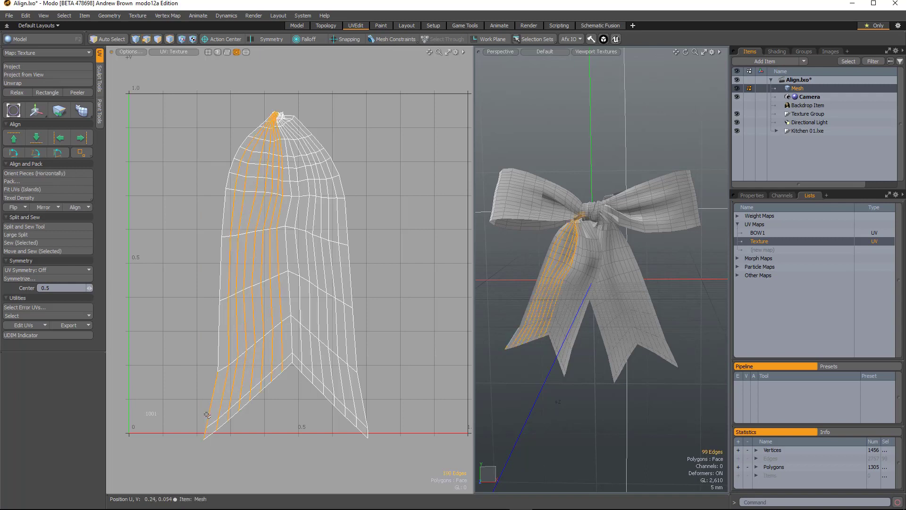
{"action": "key", "text": "Up"}
{"action": "key", "text": "Up"}
{"action": "key", "text": "Up"}
{"action": "key", "text": "Up"}
{"action": "key", "text": "Up"}
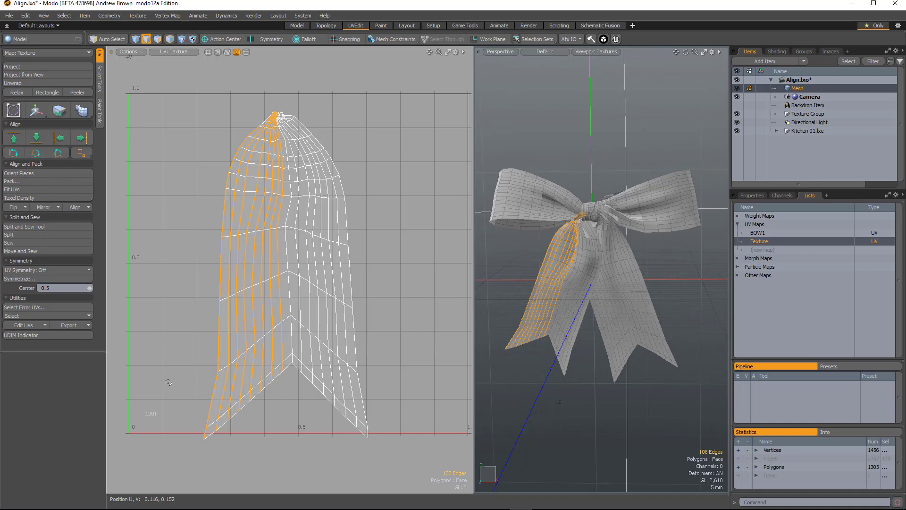
{"action": "key", "text": "Up"}
Step: Undo a collective left alignment of the selected edge loops and align each loop left individually instead
{"action": "left_click", "coordinate": [60, 138]}
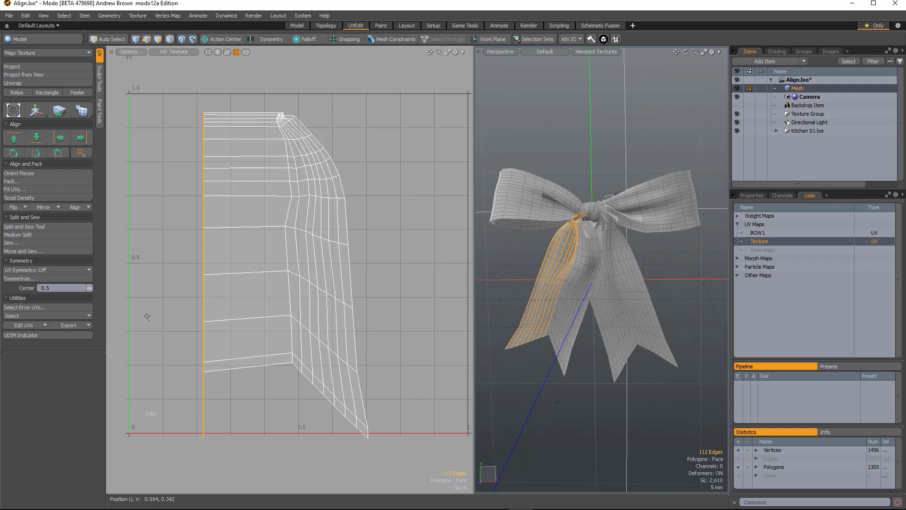
{"action": "key", "text": "ctrl+z"}
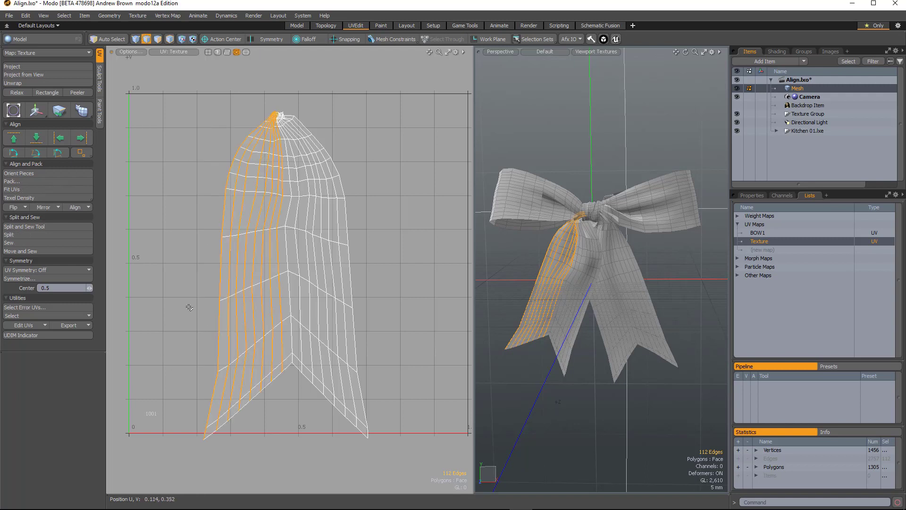
{"action": "key", "text": "ctrl"}
{"action": "key", "text": "ctrl"}
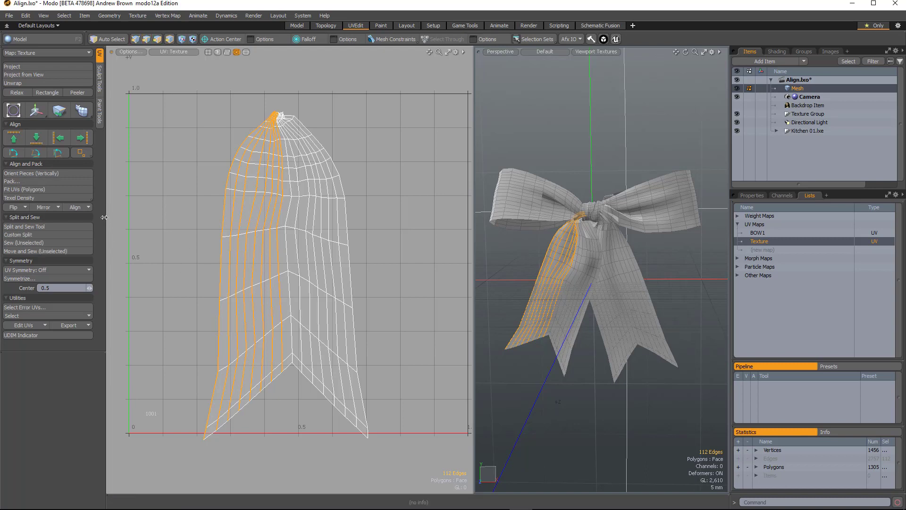
{"action": "left_click", "coordinate": [59, 141], "text": "ctrl"}
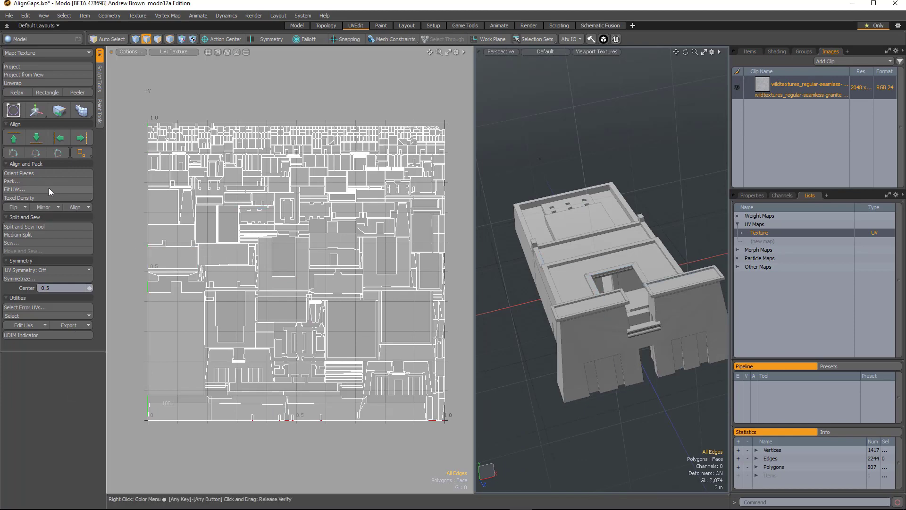
Step: Examine the building's packed UV layout, checking how close the islands sit to the left border of the UV space
{"action": "left_click_drag", "start_coordinate": [133, 285], "coordinate": [273, 354], "text": "ctrl+alt"}
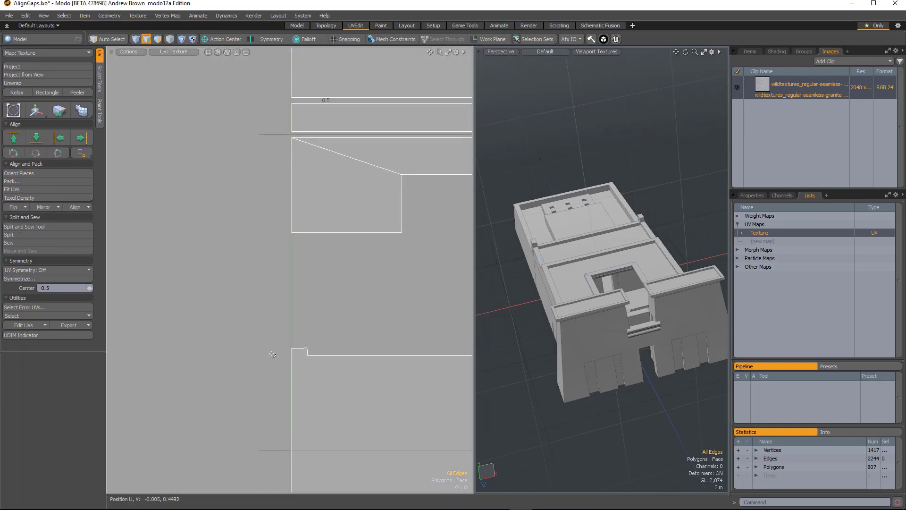
{"action": "left_click_drag", "start_coordinate": [288, 307], "coordinate": [237, 305], "text": "ctrl+alt"}
{"action": "left_click_drag", "start_coordinate": [411, 315], "coordinate": [339, 300], "text": "alt+shift"}
{"action": "left_click_drag", "start_coordinate": [278, 305], "coordinate": [309, 305], "text": "alt+shift"}
{"action": "left_click_drag", "start_coordinate": [290, 307], "coordinate": [286, 344], "text": "ctrl+alt"}
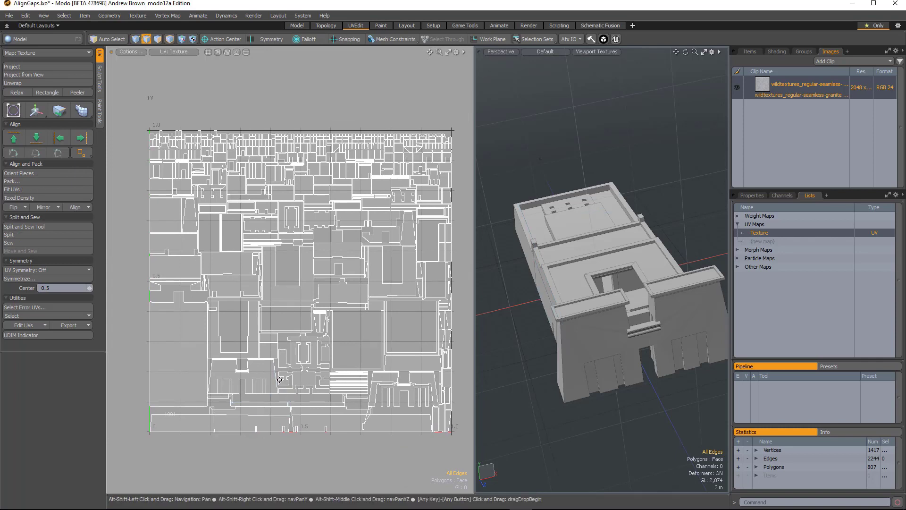
{"action": "left_click_drag", "start_coordinate": [282, 378], "coordinate": [279, 368], "text": "alt+shift"}
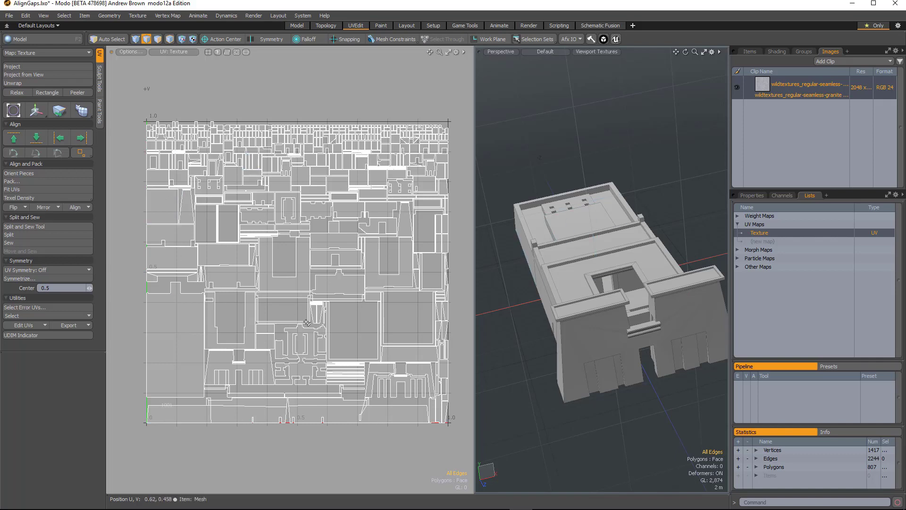
{"action": "left_click_drag", "start_coordinate": [262, 456], "coordinate": [263, 450], "text": "alt"}
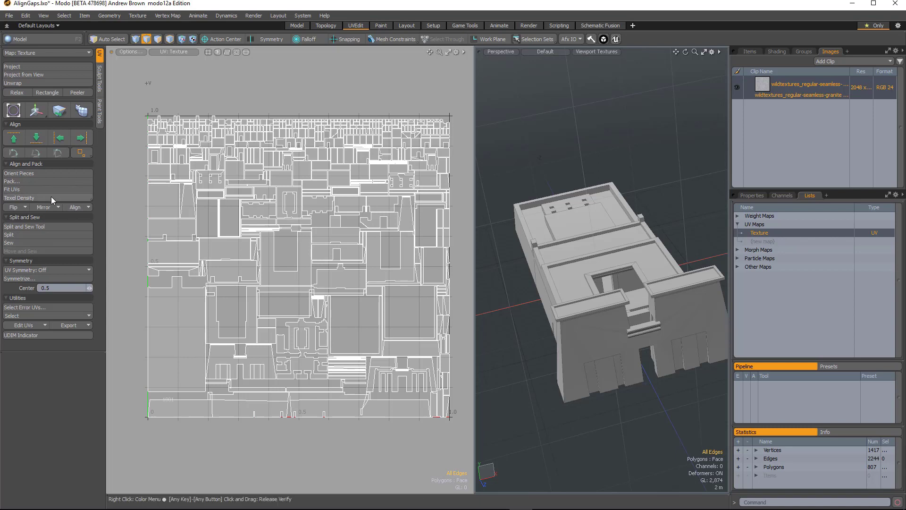
Step: Try a Gaps by Pixel value of 20 for fitting the entire UVs, and cancel the Fit UVs settings
{"action": "left_click", "coordinate": [31, 188]}
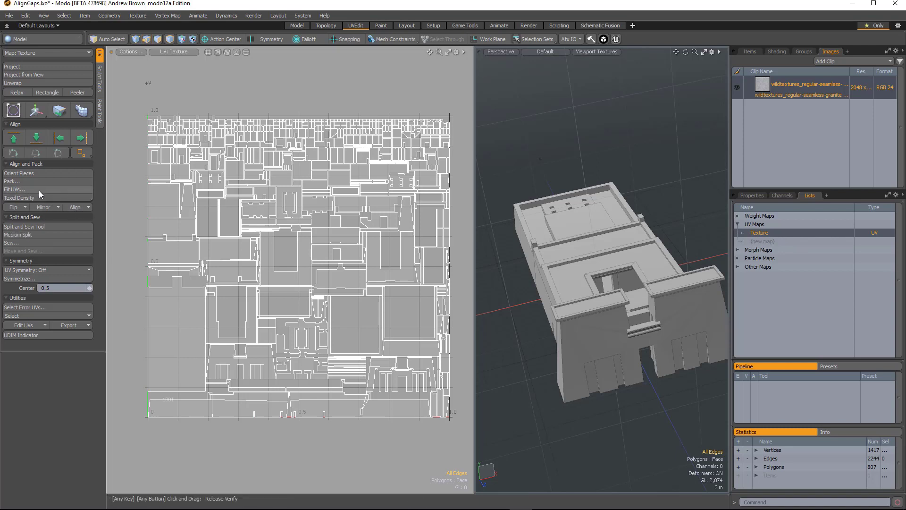
{"action": "left_click_drag", "start_coordinate": [470, 304], "coordinate": [434, 256]}
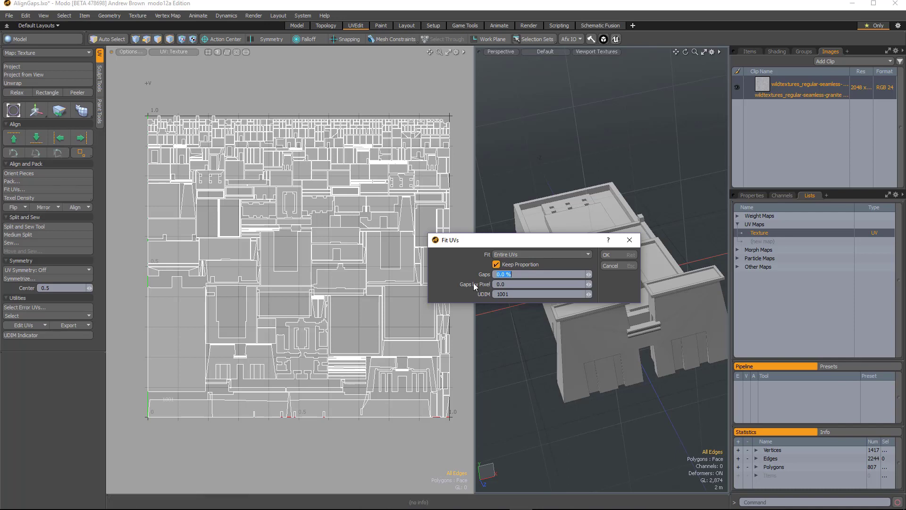
{"action": "left_click", "coordinate": [506, 284]}
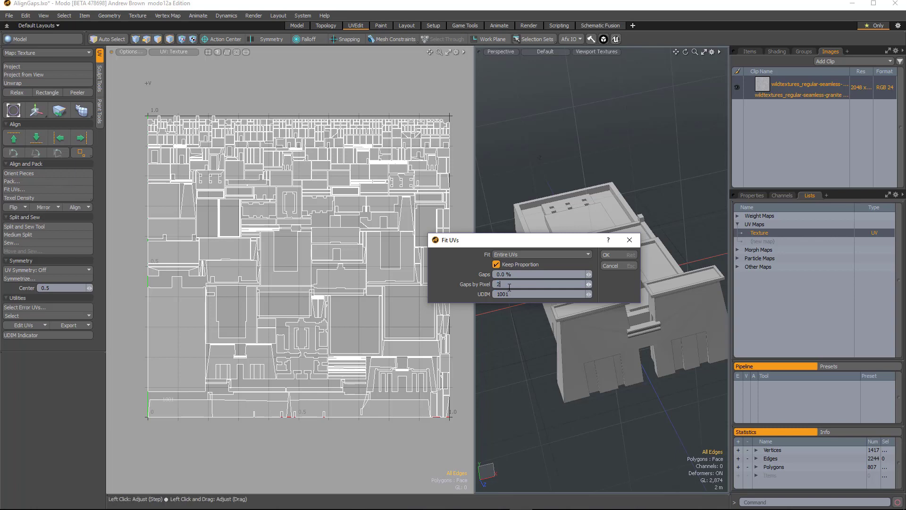
{"action": "key", "text": "Return"}
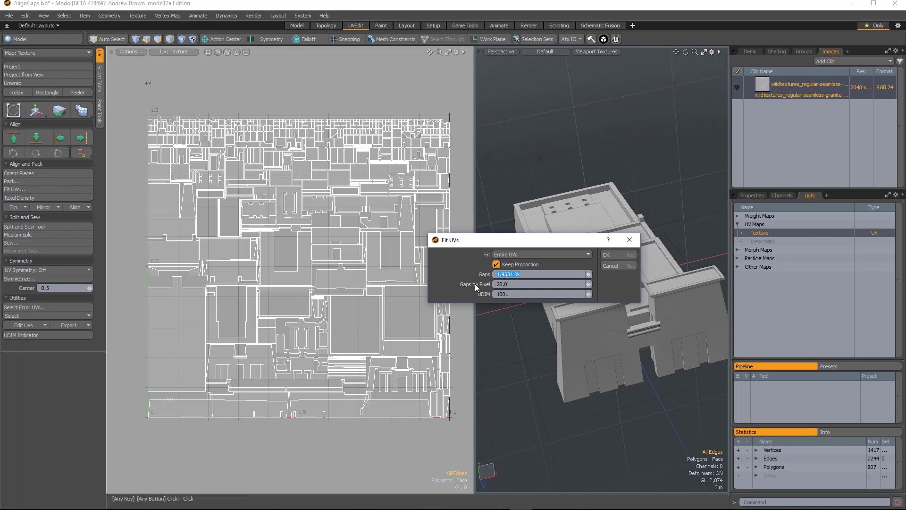
{"action": "left_click", "coordinate": [515, 283]}
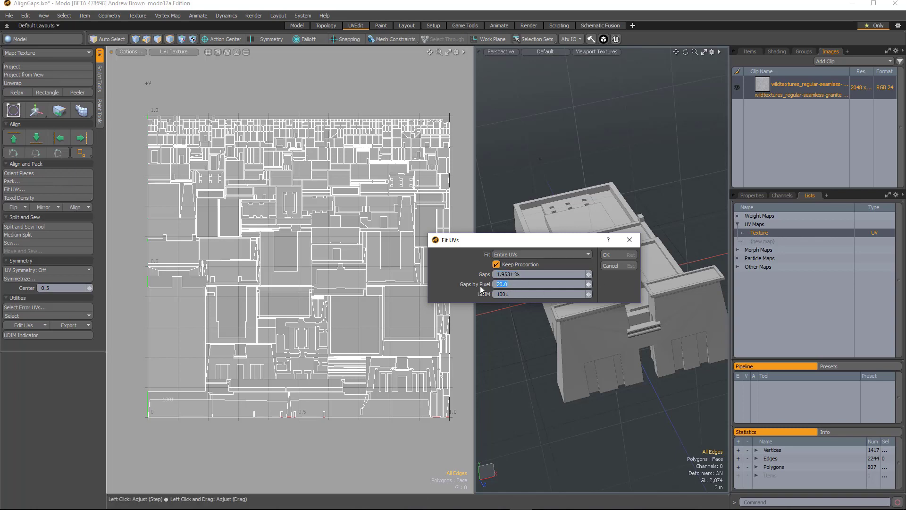
{"action": "left_click", "coordinate": [610, 265]}
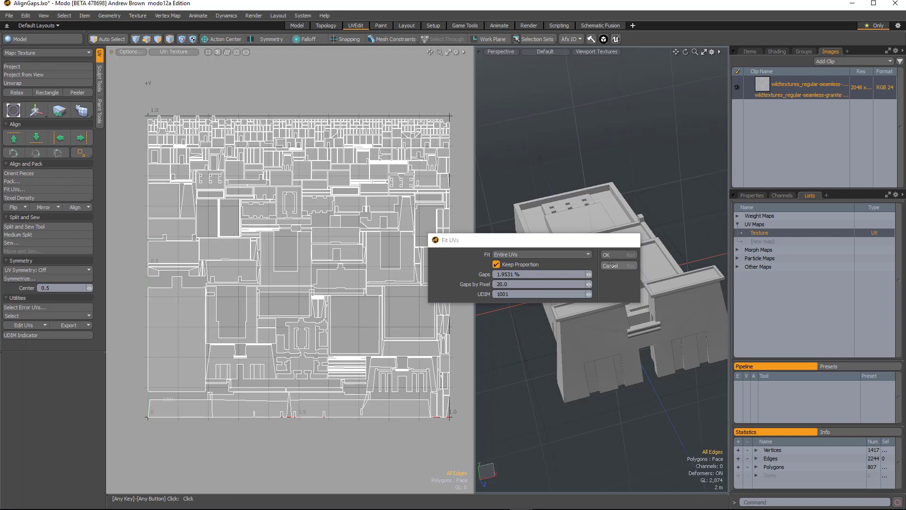
Step: Check the image size in the Texel Density settings and display the granite texture behind the UV layout
{"action": "left_click", "coordinate": [60, 196]}
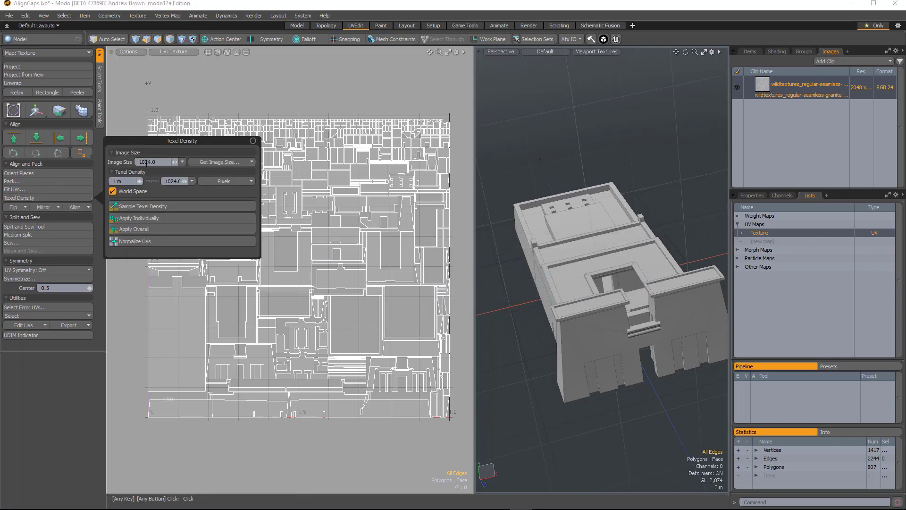
{"action": "left_click", "coordinate": [67, 373]}
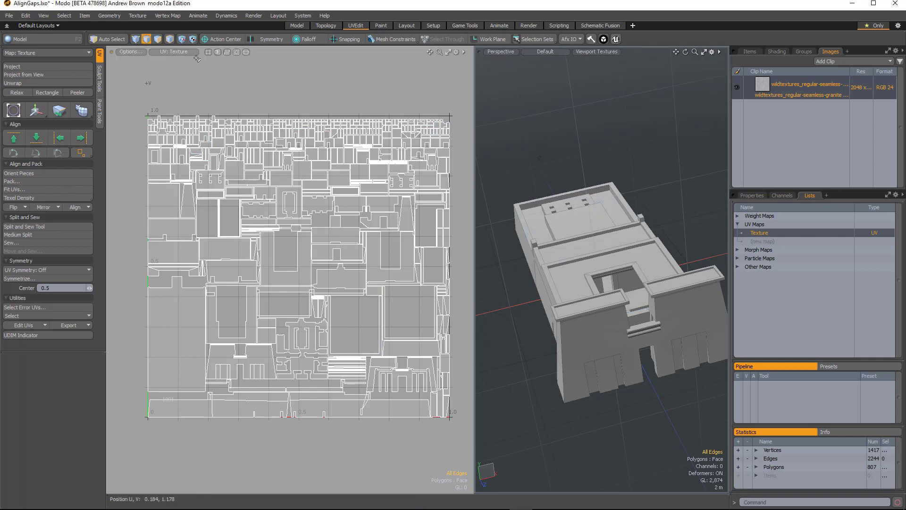
{"action": "left_click", "coordinate": [236, 52]}
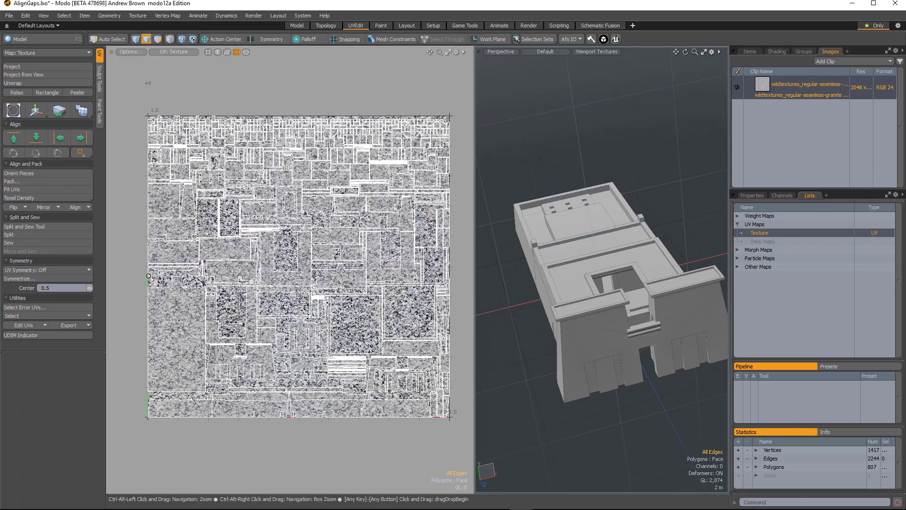
{"action": "left_click_drag", "start_coordinate": [144, 289], "coordinate": [270, 292], "text": "ctrl+alt"}
{"action": "left_click_drag", "start_coordinate": [221, 242], "coordinate": [359, 220], "text": "ctrl+alt"}
{"action": "left_click_drag", "start_coordinate": [236, 295], "coordinate": [321, 309], "text": "ctrl+alt"}
{"action": "left_click_drag", "start_coordinate": [257, 307], "coordinate": [266, 314], "text": "alt+shift"}
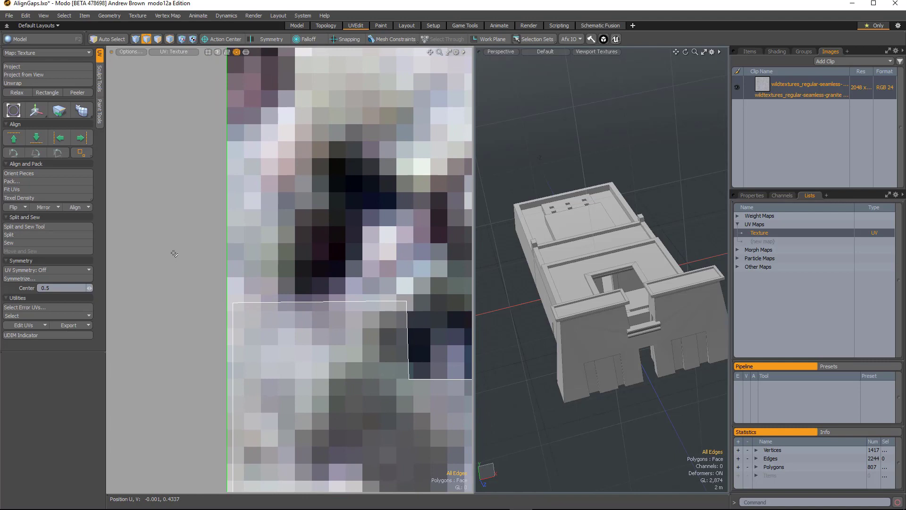
Step: Take the Texel Density image size from the granite texture clip
{"action": "left_click", "coordinate": [59, 199]}
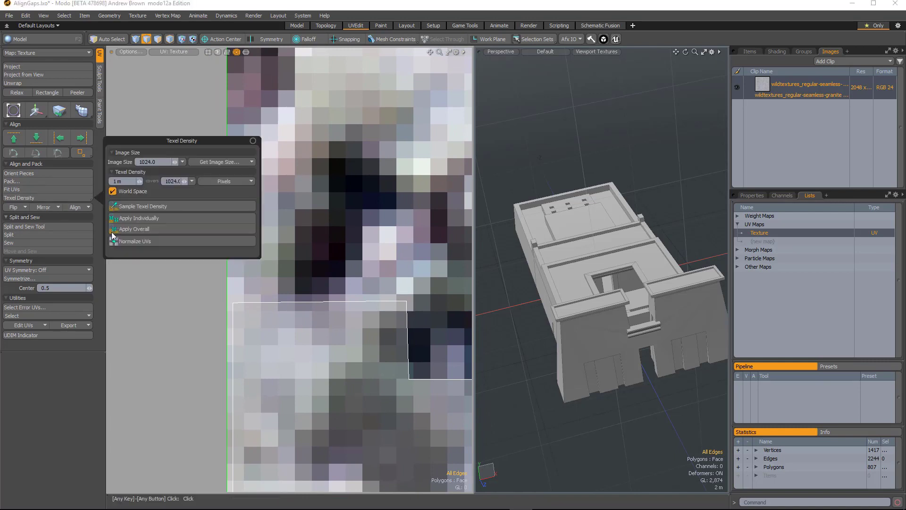
{"action": "left_click", "coordinate": [208, 161]}
{"action": "left_click", "coordinate": [203, 184]}
{"action": "left_click", "coordinate": [48, 402]}
Step: Fit the entire UVs into UDIM 1001 with Keep Proportion on and Gaps by Pixel set to 6
{"action": "left_click_drag", "start_coordinate": [292, 283], "coordinate": [290, 258], "text": "alt"}
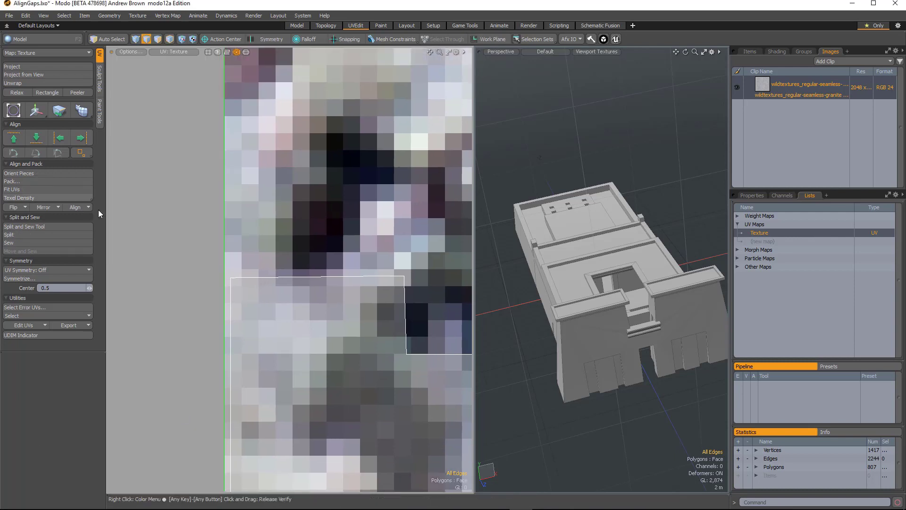
{"action": "left_click", "coordinate": [35, 188]}
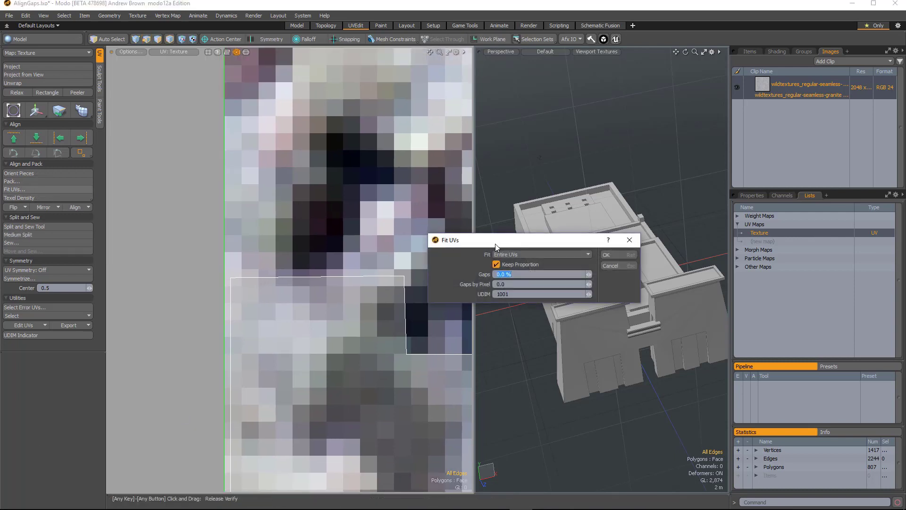
{"action": "left_click_drag", "start_coordinate": [494, 244], "coordinate": [504, 225]}
{"action": "key", "text": "Tab"}
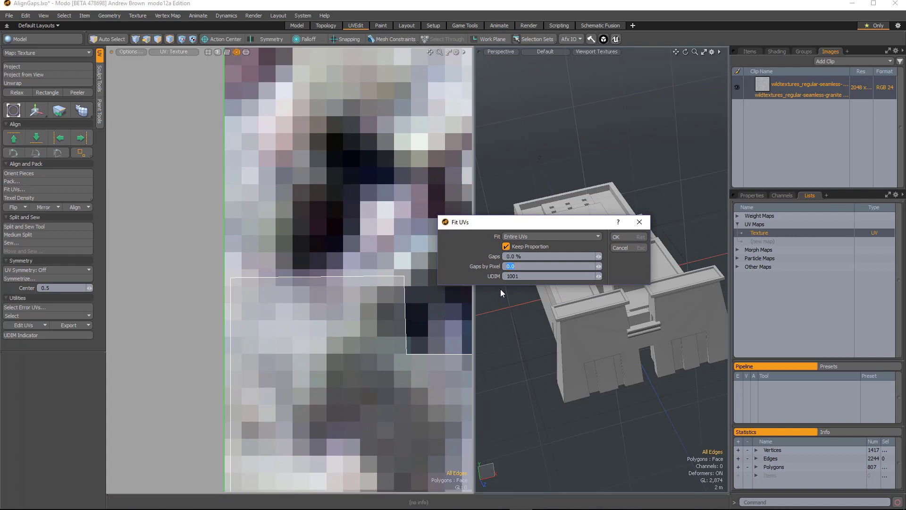
{"action": "type", "text": "6"}
{"action": "key", "text": "Tab"}
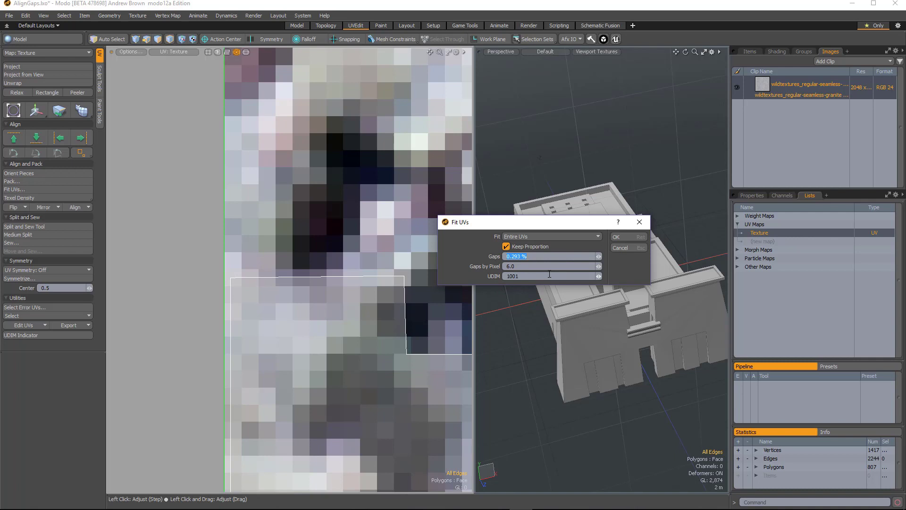
{"action": "left_click", "coordinate": [614, 236]}
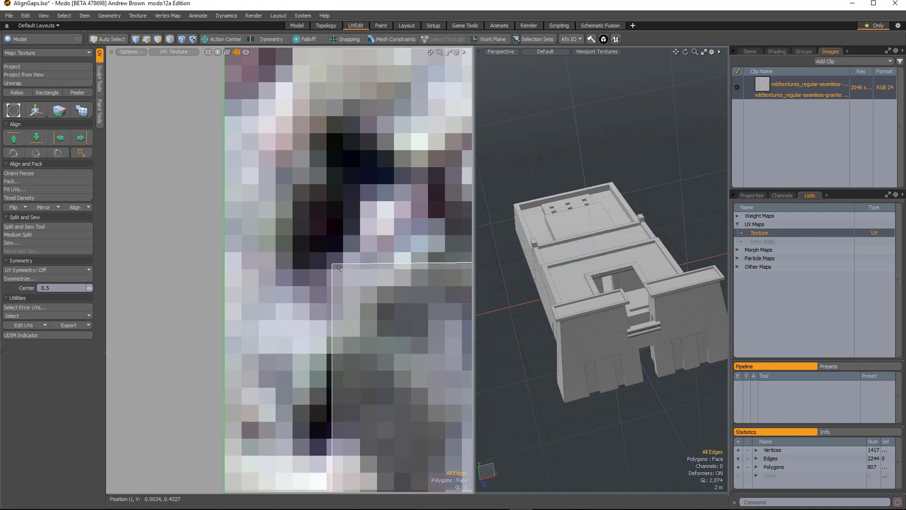
Step: Inspect the pixel gap between the fitted UV islands and the left and right borders of the texture
{"action": "left_click_drag", "start_coordinate": [288, 273], "coordinate": [155, 252], "text": "ctrl+alt"}
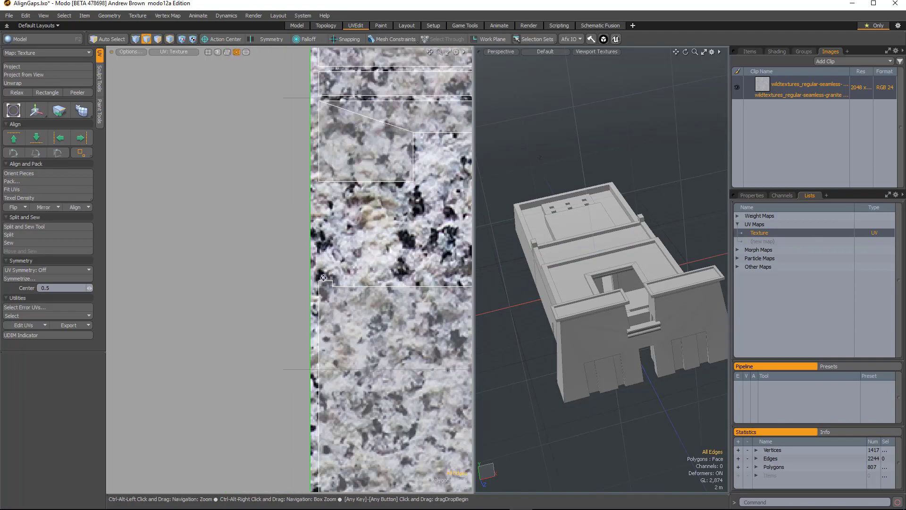
{"action": "left_click_drag", "start_coordinate": [401, 189], "coordinate": [181, 392], "text": "alt+shift"}
{"action": "scroll", "coordinate": [180, 392], "scroll_direction": "down", "scroll_amount": 10}
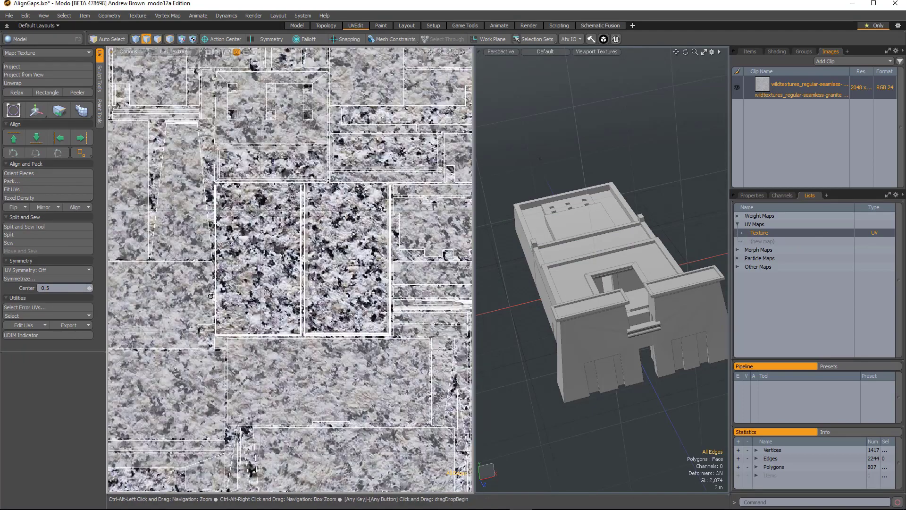
{"action": "left_click_drag", "start_coordinate": [429, 415], "coordinate": [184, 300], "text": "alt+shift"}
{"action": "left_click_drag", "start_coordinate": [252, 330], "coordinate": [410, 330], "text": "ctrl+alt"}
{"action": "left_click_drag", "start_coordinate": [184, 314], "coordinate": [284, 314], "text": "alt+shift"}
{"action": "scroll", "coordinate": [284, 314], "scroll_direction": "up", "scroll_amount": 6}
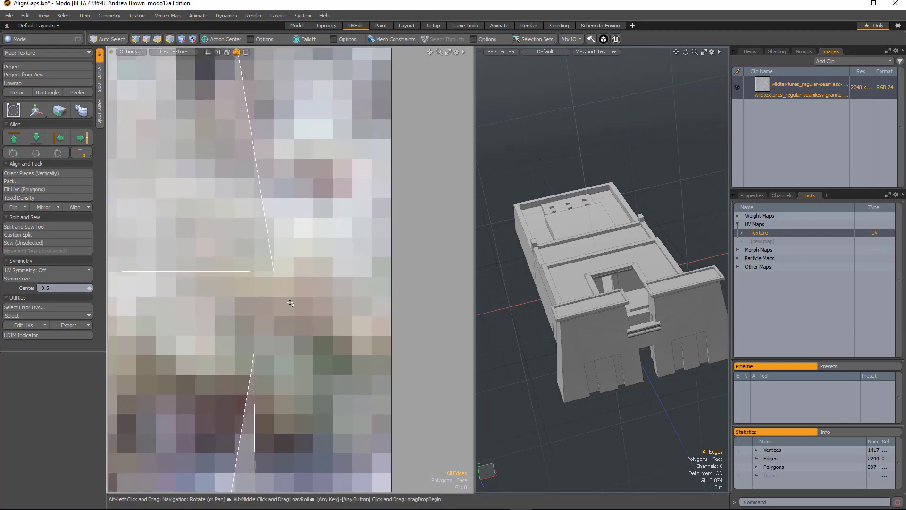
{"action": "scroll", "coordinate": [363, 276], "scroll_direction": "down", "scroll_amount": 12}
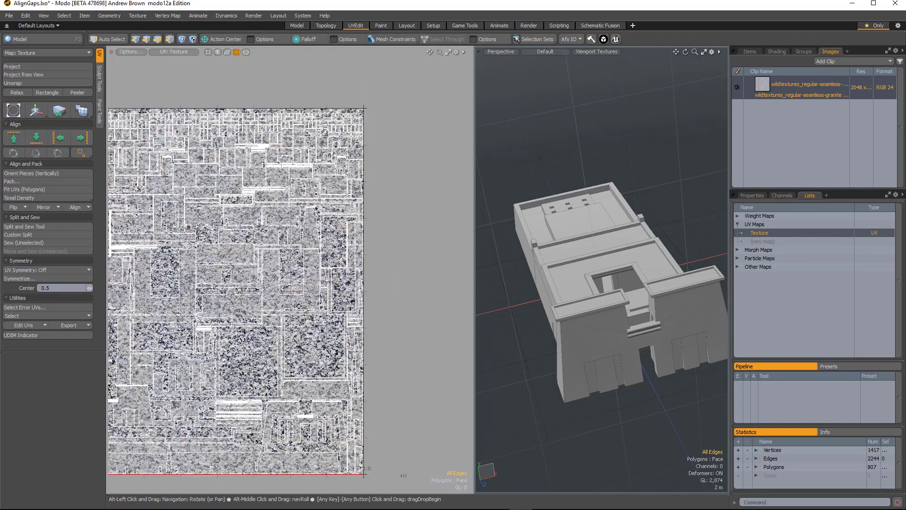
Step: Examine the fitted UV layout over the granite texture and check the image size in the Texel Density settings
{"action": "scroll", "coordinate": [281, 282], "scroll_direction": "up", "scroll_amount": 2}
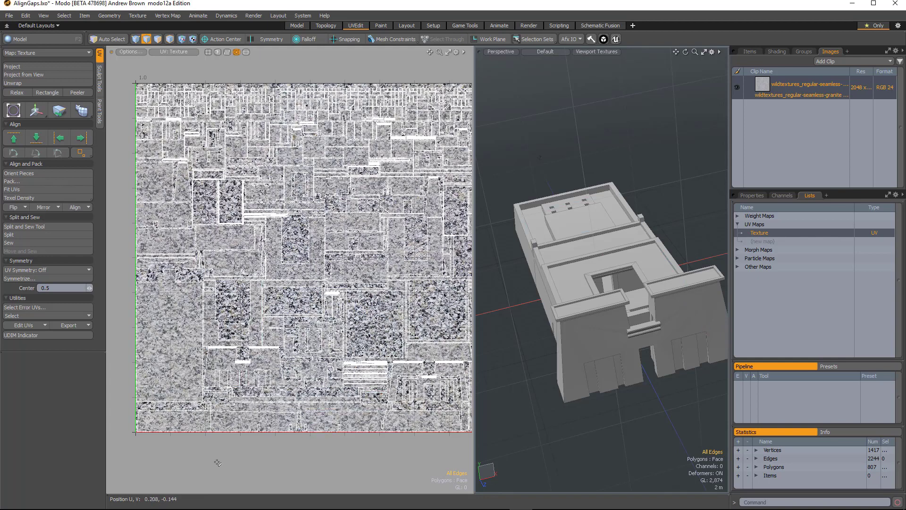
{"action": "left_click", "coordinate": [70, 196]}
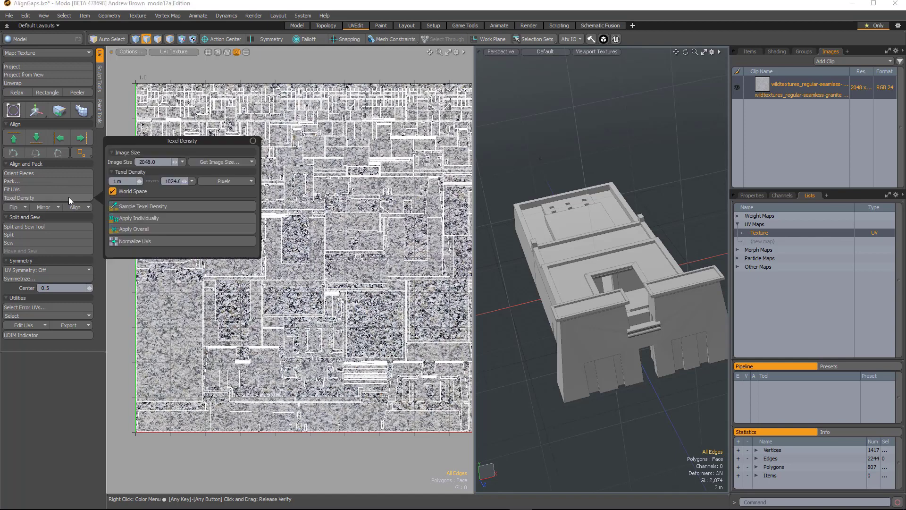
{"action": "left_click", "coordinate": [137, 162]}
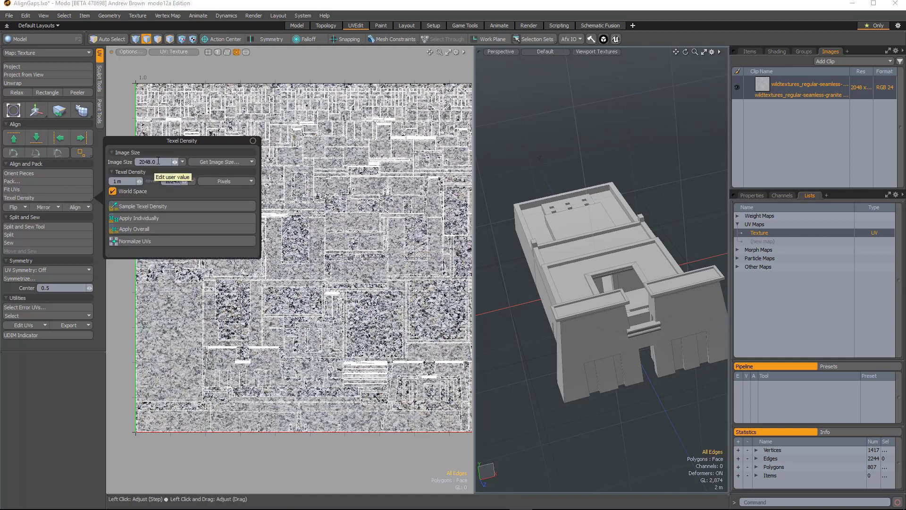
{"action": "left_click", "coordinate": [54, 374]}
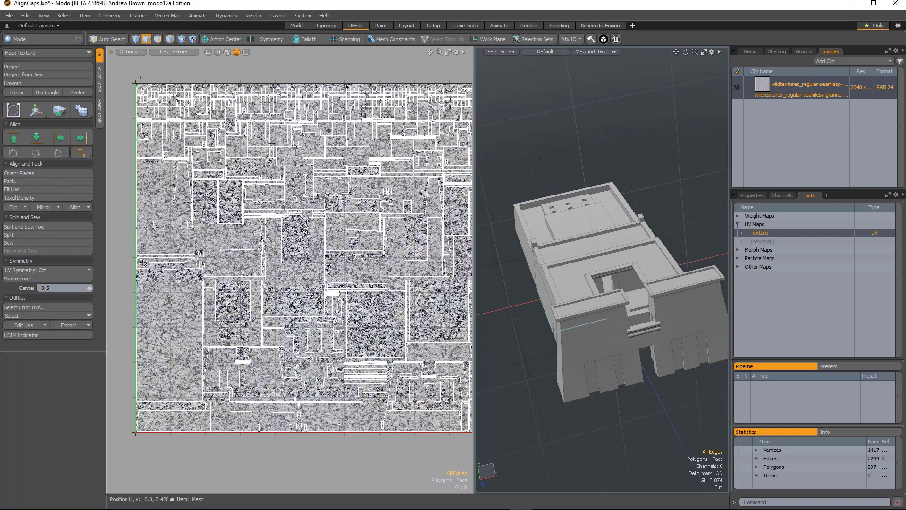
{"action": "left_click_drag", "start_coordinate": [146, 302], "coordinate": [161, 305], "text": "alt+shift"}
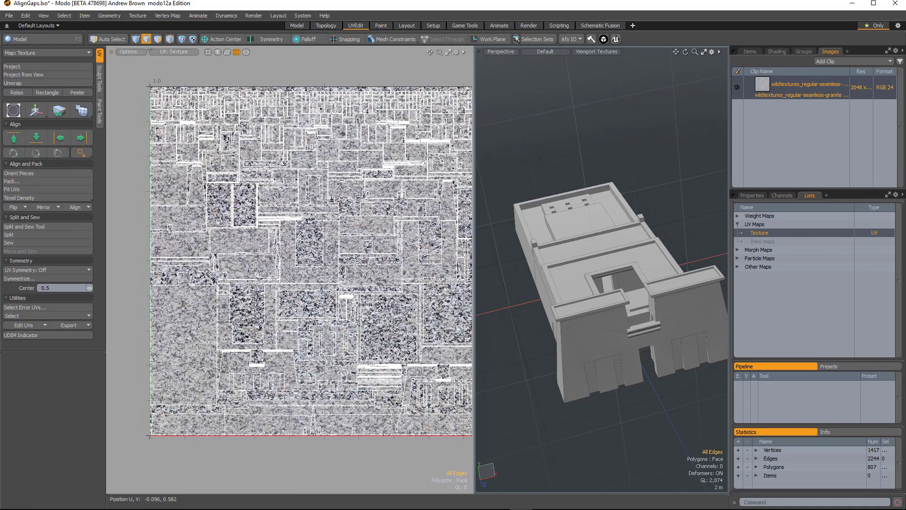
{"action": "scroll", "coordinate": [151, 340], "scroll_direction": "up", "scroll_amount": 2}
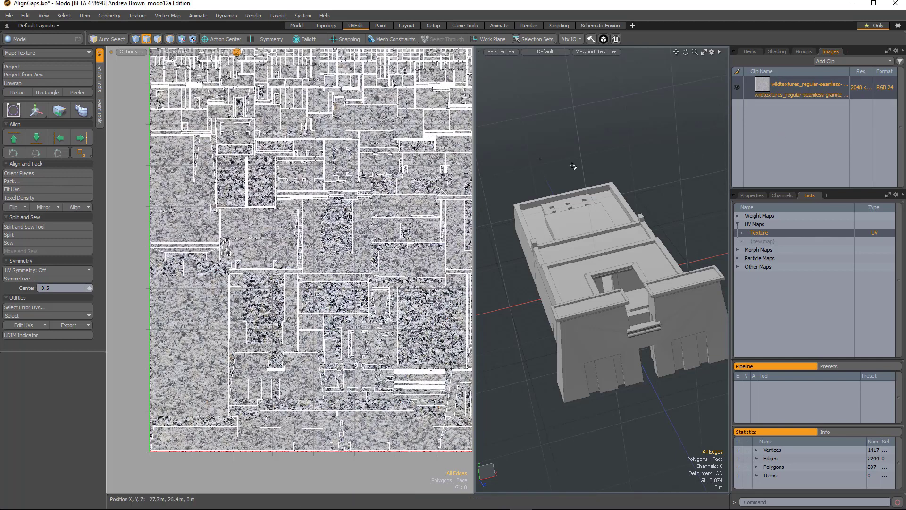
{"action": "left_click_drag", "start_coordinate": [159, 273], "coordinate": [207, 277], "text": "alt"}
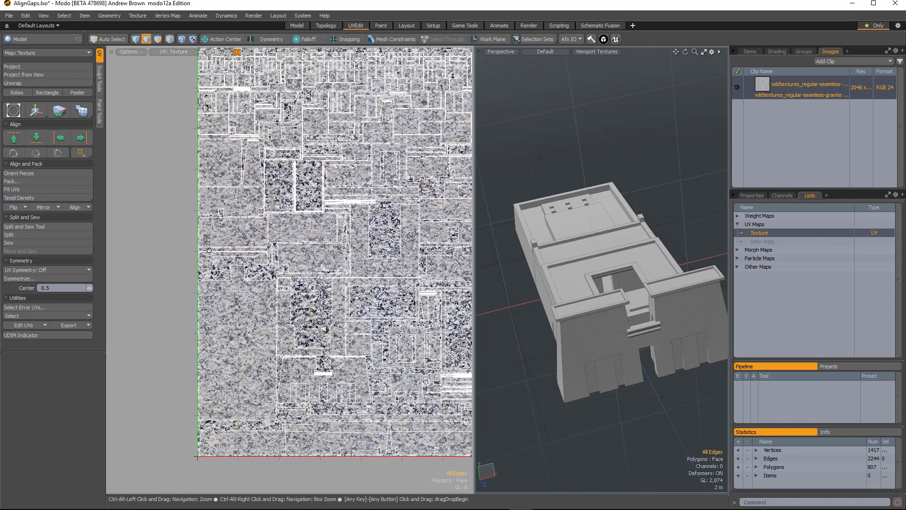
{"action": "left_click", "coordinate": [50, 198]}
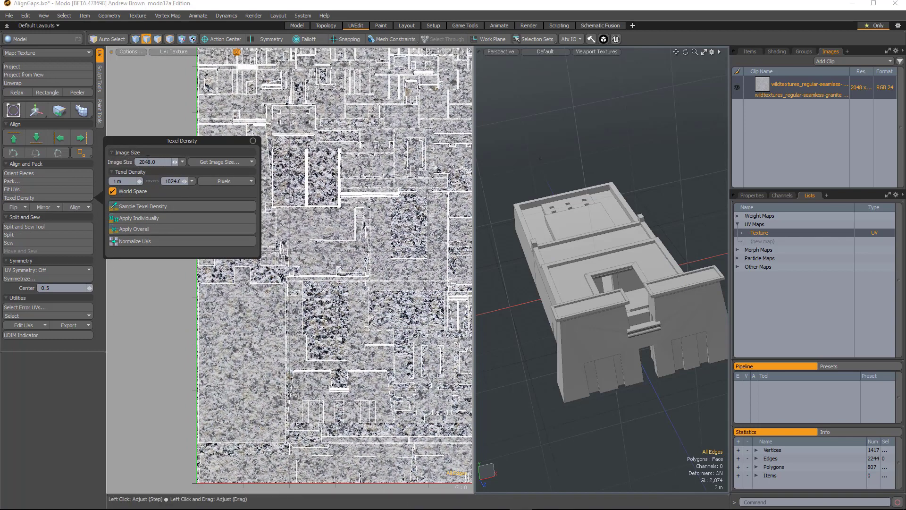
{"action": "left_click", "coordinate": [57, 387]}
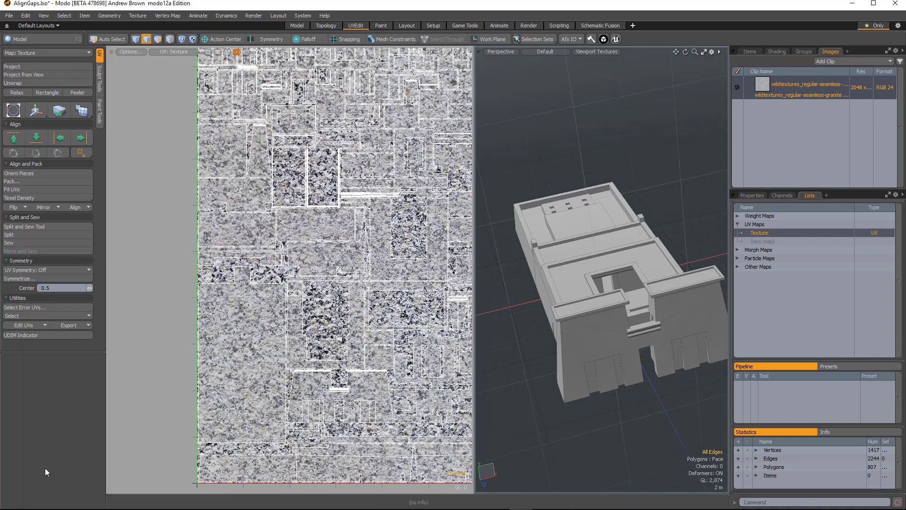
Step: Make Align.lxo the active scene and fit the bow model and its ribbon UV island in the views
{"action": "left_click", "coordinate": [749, 52]}
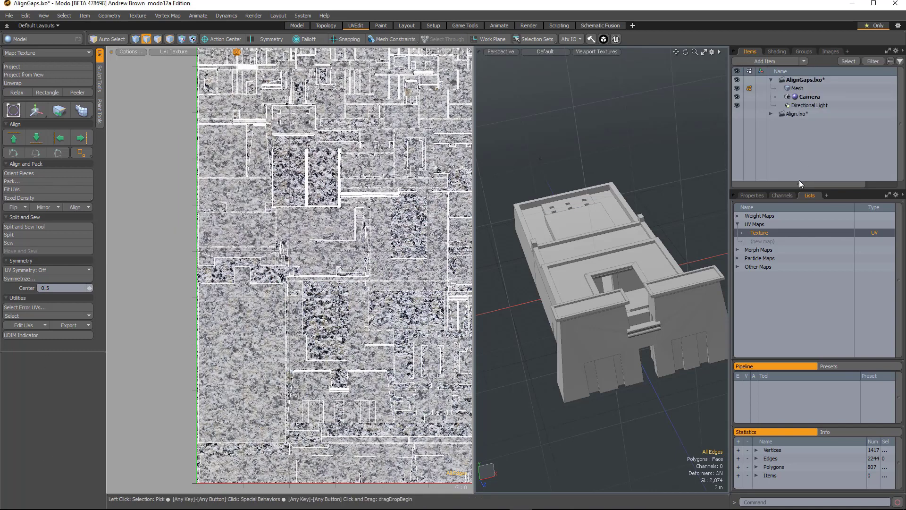
{"action": "left_click", "coordinate": [799, 116]}
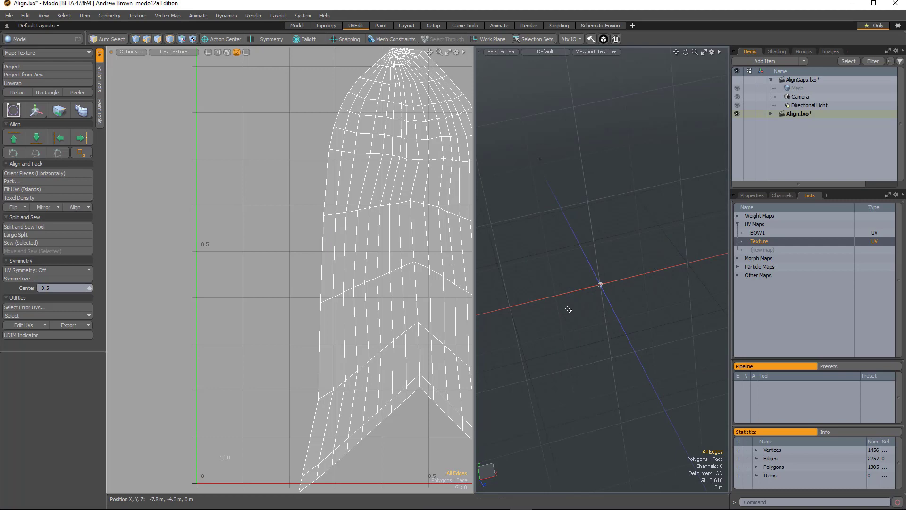
{"action": "key", "text": "a"}
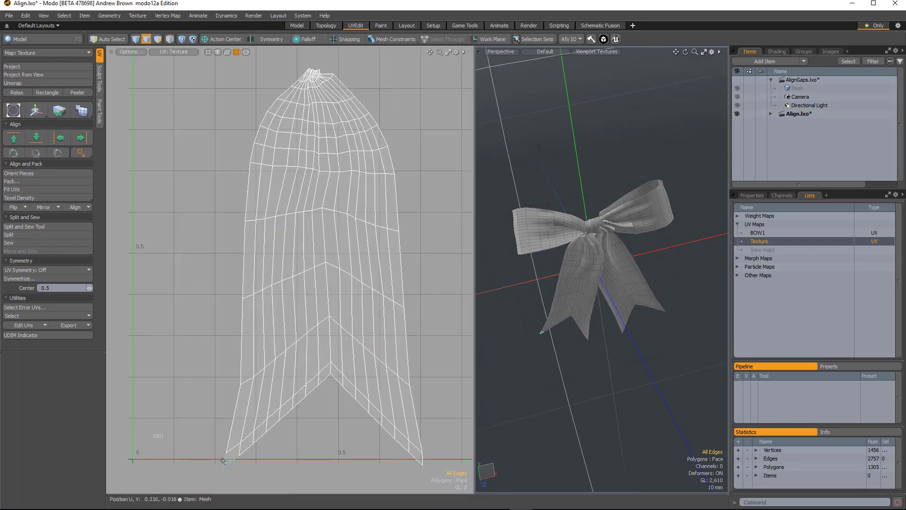
Step: Try to align the entire left boundary edge loop of the ribbon UV island to the left, undo it, and clear the selection
{"action": "left_click", "coordinate": [225, 457]}
{"action": "key", "text": "Escape"}
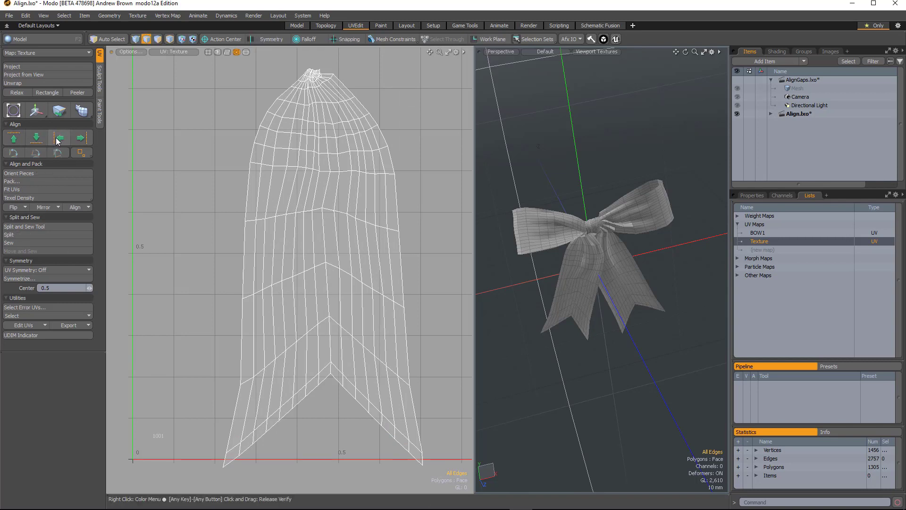
{"action": "key", "text": "ctrl"}
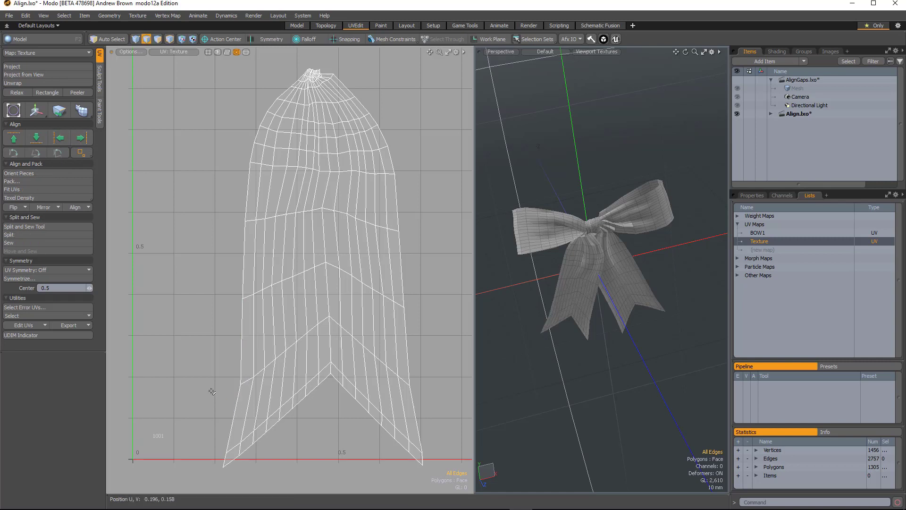
{"action": "left_click_drag", "start_coordinate": [204, 413], "coordinate": [205, 410], "text": "alt"}
{"action": "left_click_drag", "start_coordinate": [218, 461], "coordinate": [234, 456]}
{"action": "left_click", "coordinate": [227, 446], "text": "shift"}
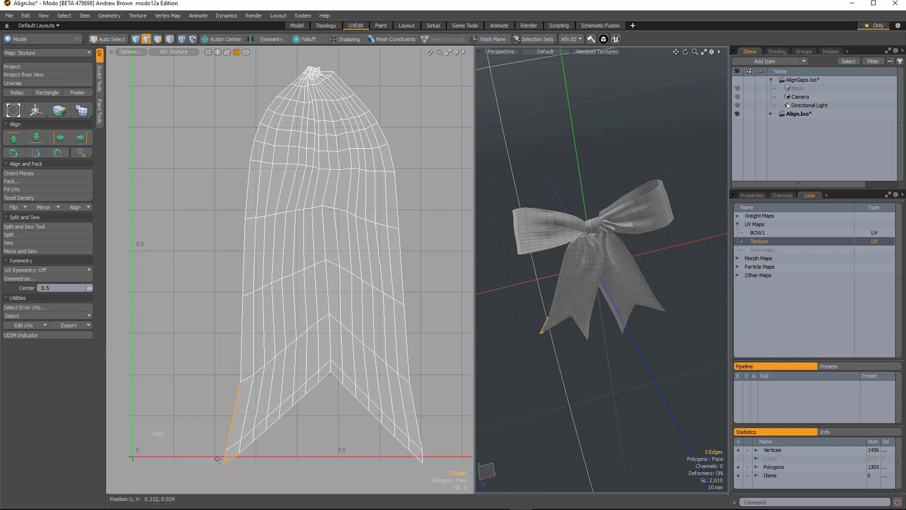
{"action": "left_click", "coordinate": [218, 459], "text": "ctrl"}
{"action": "key", "text": "Up"}
{"action": "key", "text": "Up"}
{"action": "key", "text": "Up"}
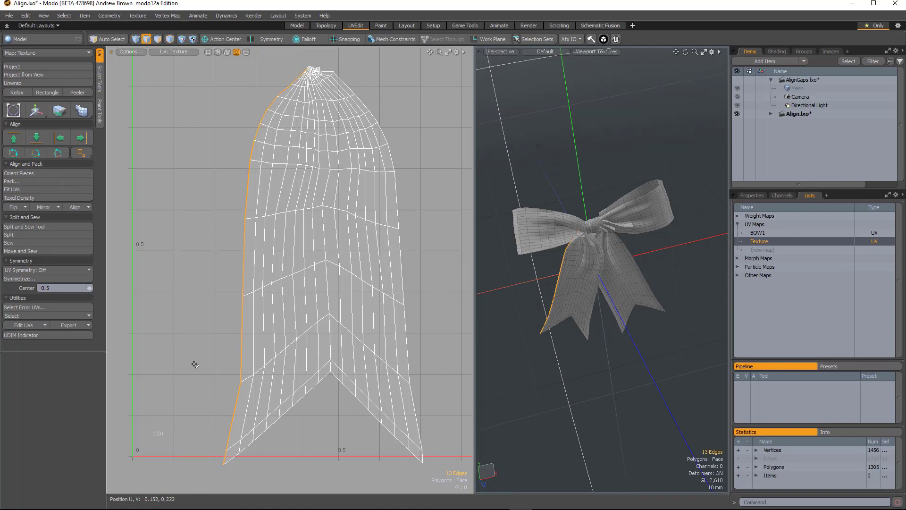
{"action": "key", "text": "ctrl"}
{"action": "left_click", "coordinate": [60, 138], "text": "ctrl"}
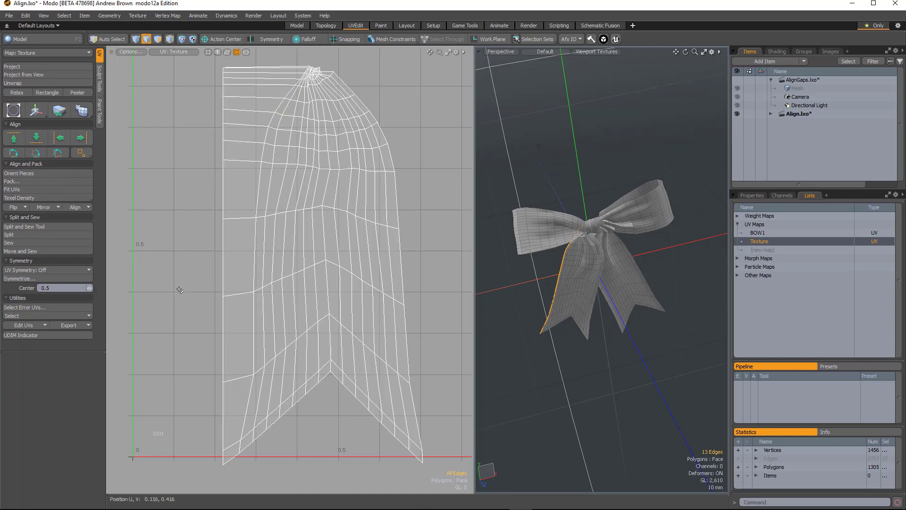
{"action": "key", "text": "ctrl+z"}
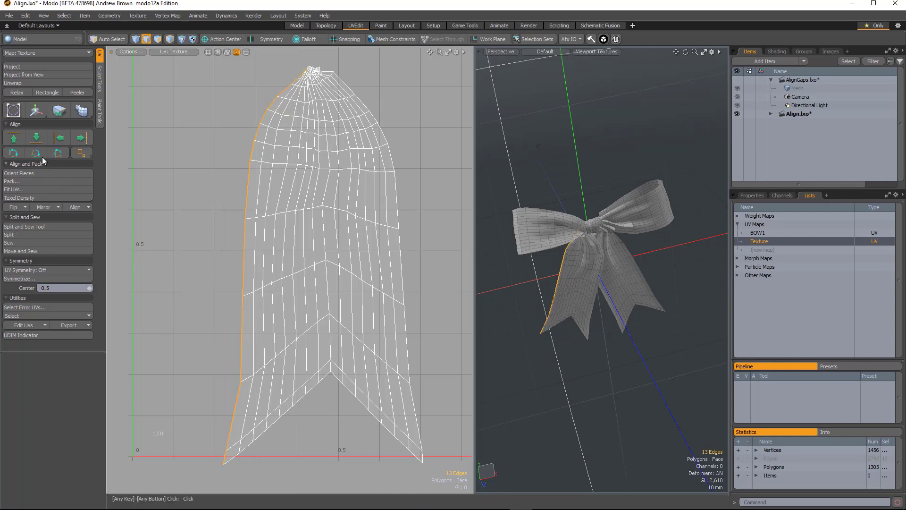
{"action": "left_click", "coordinate": [164, 289]}
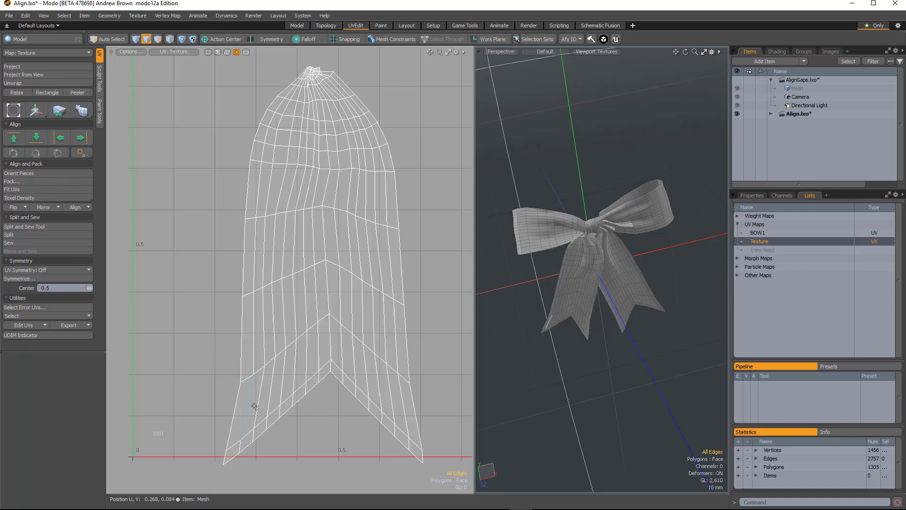
Step: Select the seven interior lengthwise edge loops in the left half of the ribbon UV island and align them to the left
{"action": "left_click_drag", "start_coordinate": [317, 350], "coordinate": [245, 411]}
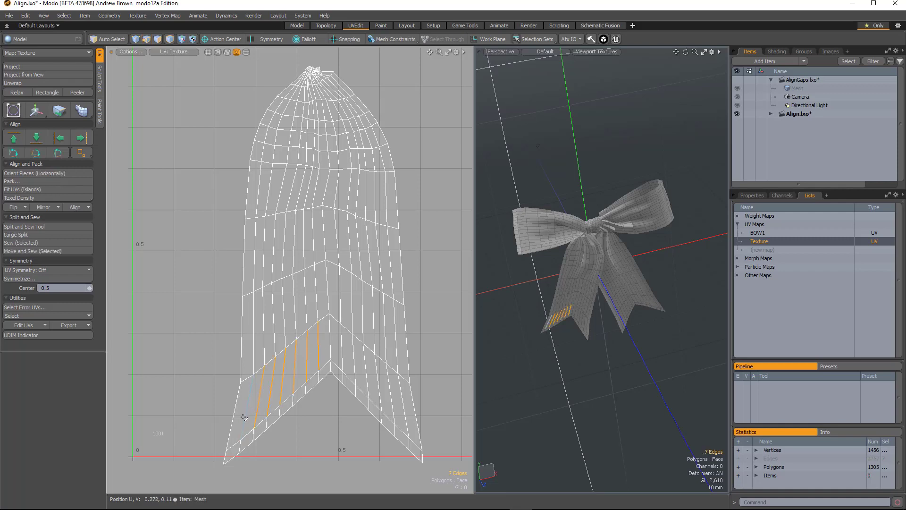
{"action": "key", "text": "l"}
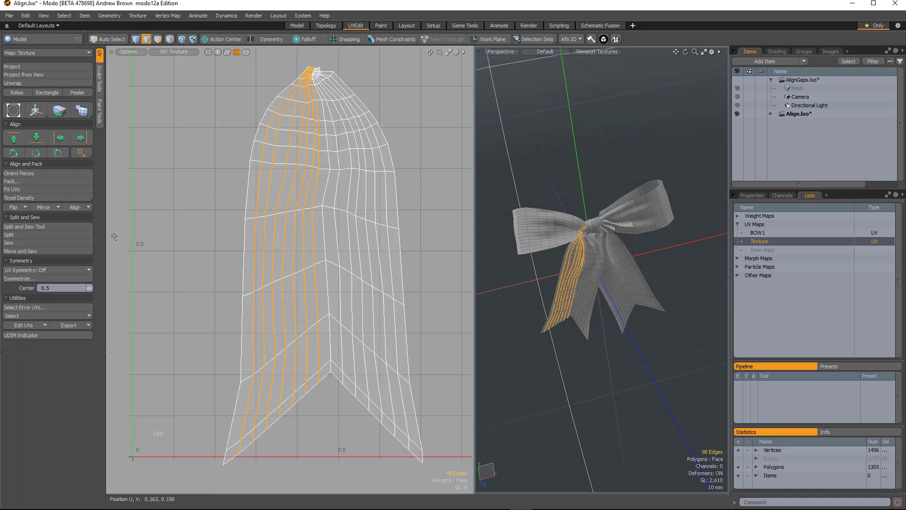
{"action": "left_click", "coordinate": [59, 138]}
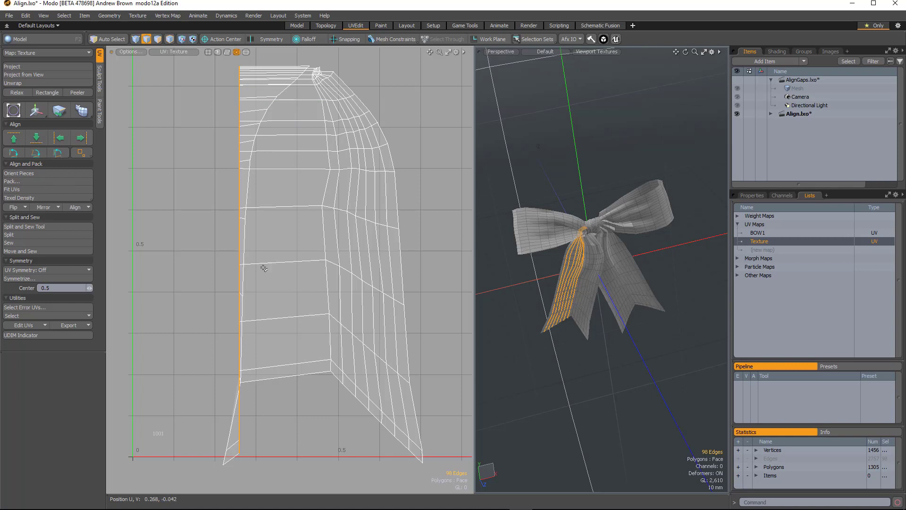